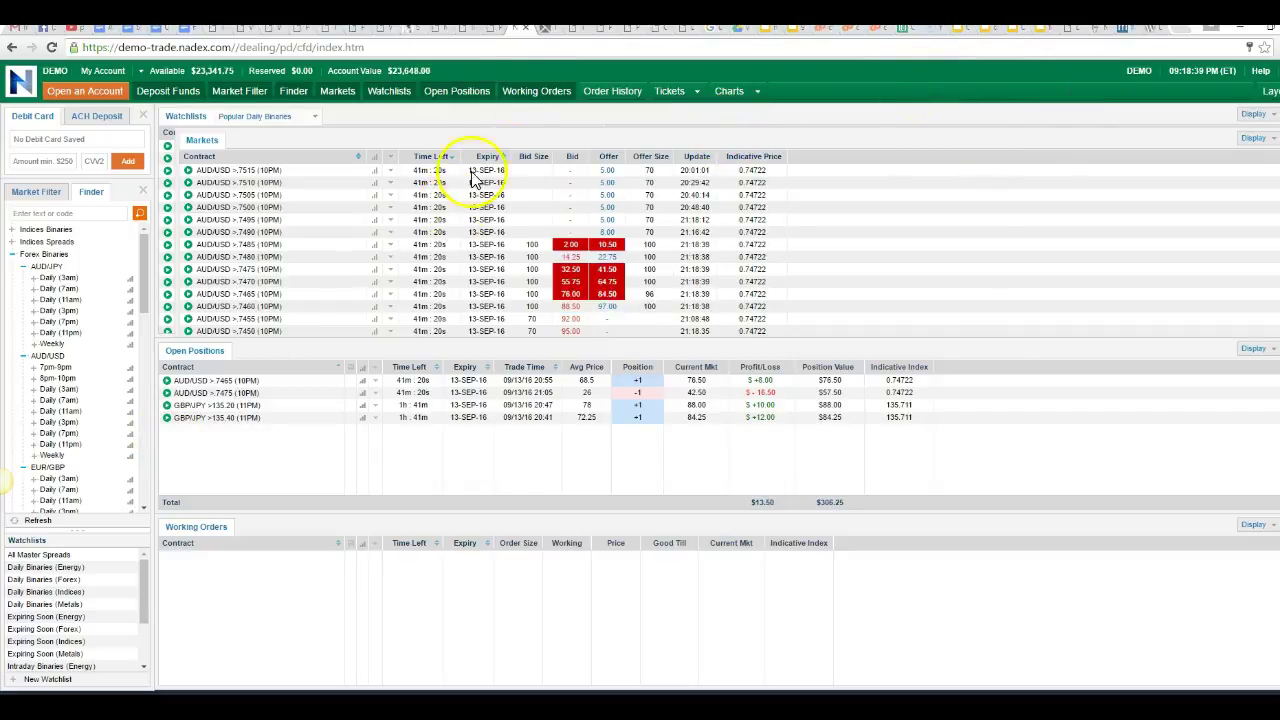
Bring up the TechSmith Jing page at techsmith.com/jing.html from the browser tabs.
left_click(548, 32)
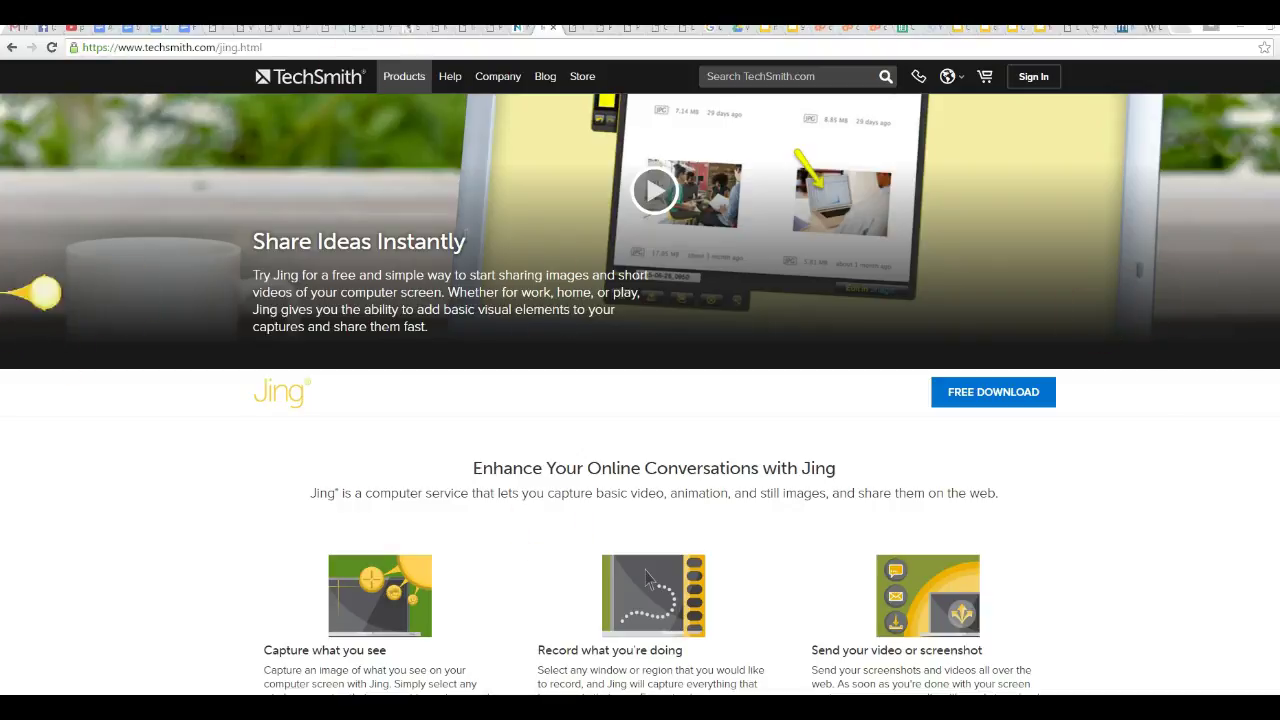
Back on the Nadex page, mark a 1271 x 141 region around the Open Positions table.
left_click(514, 30)
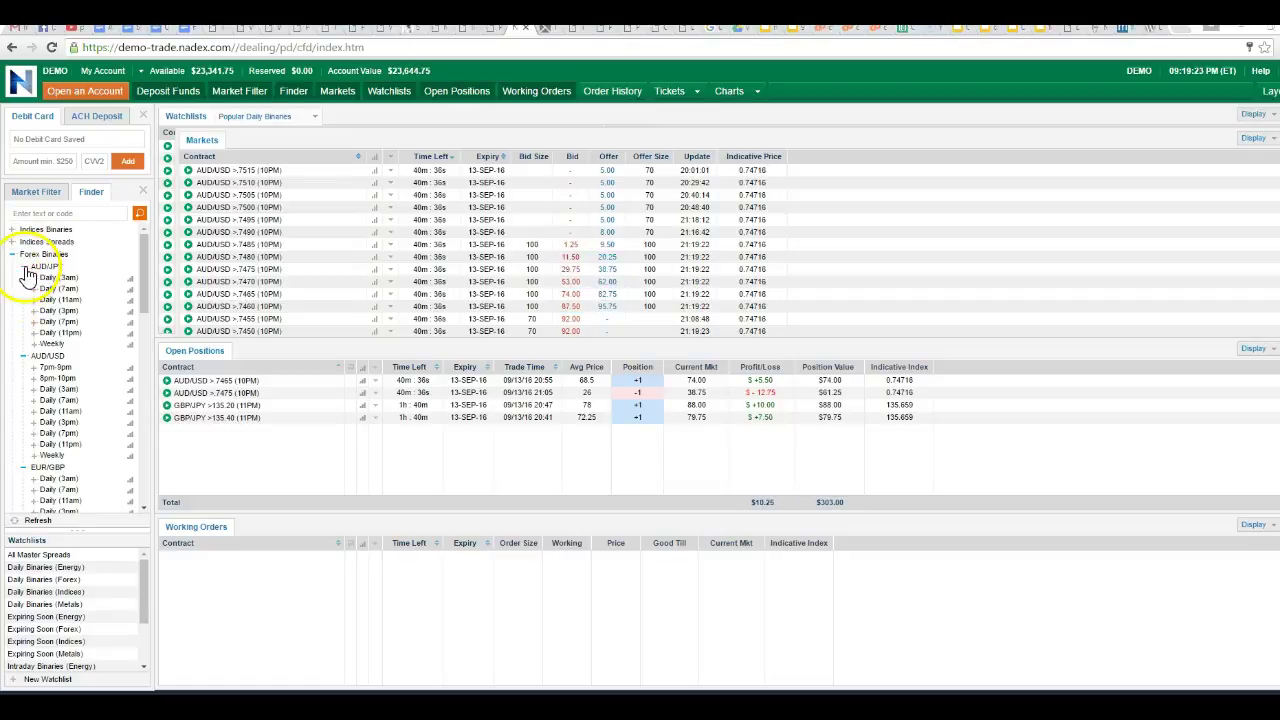
left_click_drag(28, 270, 1030, 437)
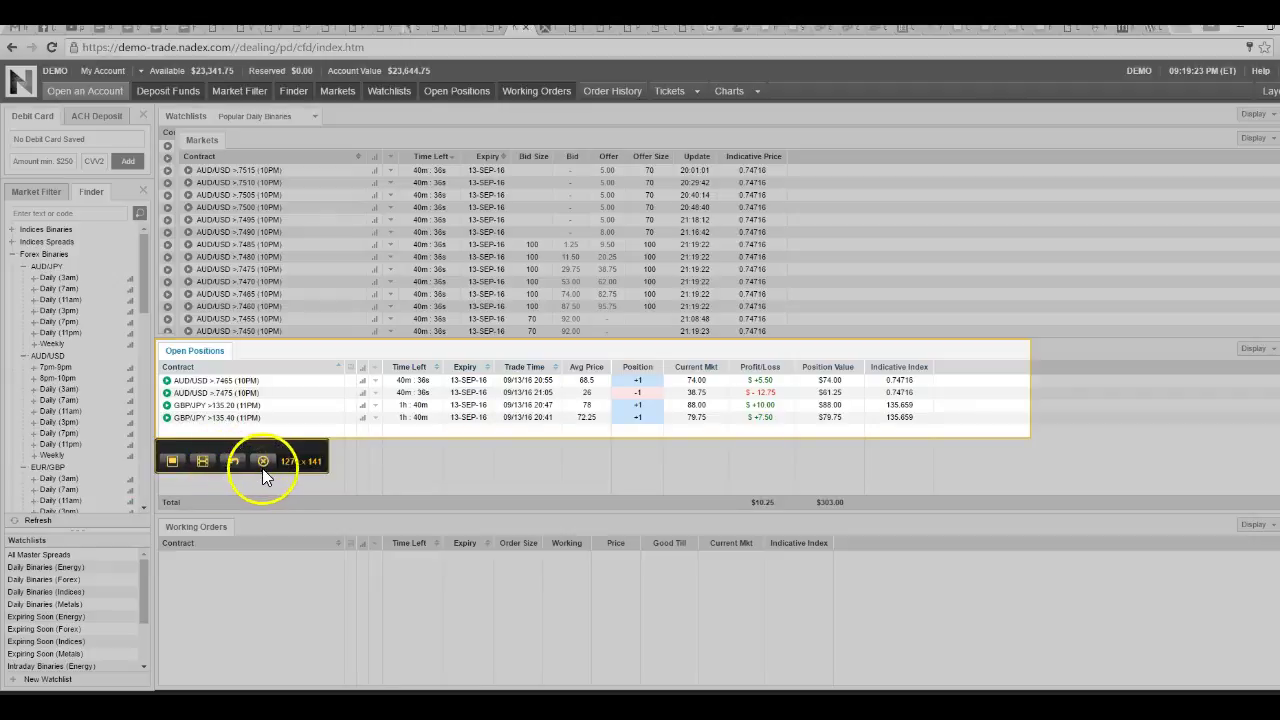
Capture the marked area and save it to the Desktop as 2016-09-13_2119.png.
left_click(172, 462)
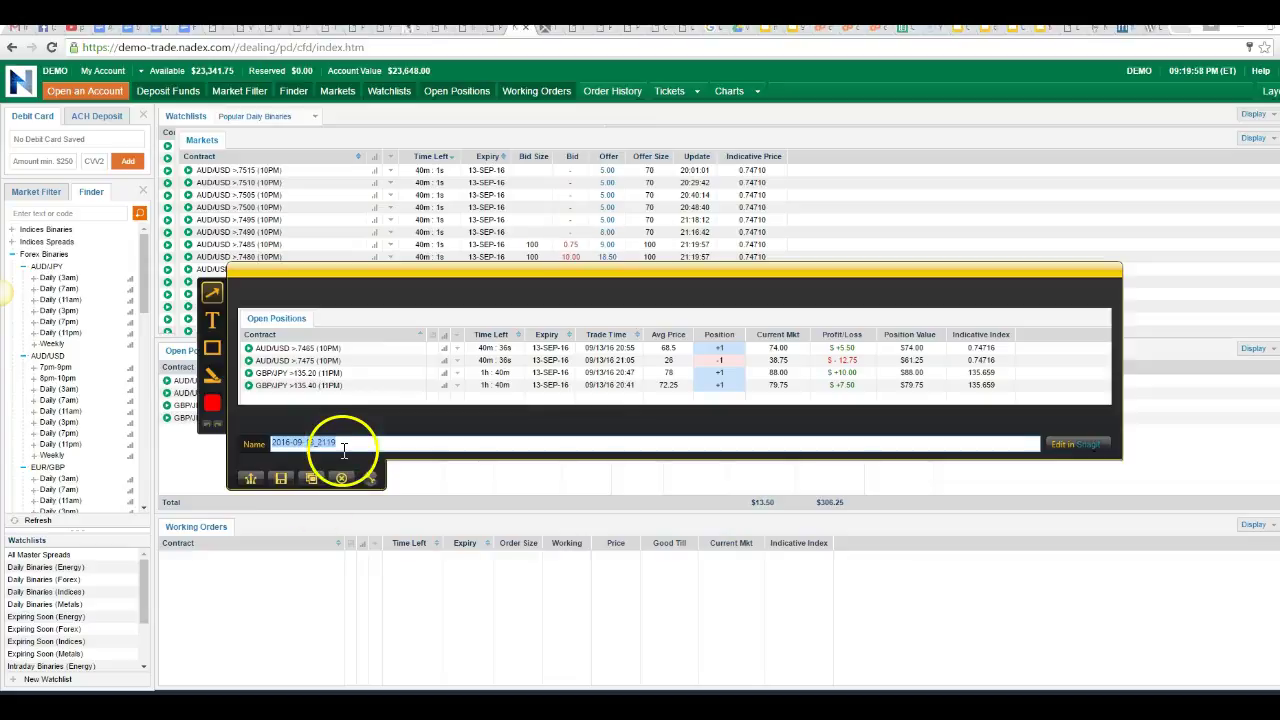
left_click(293, 479)
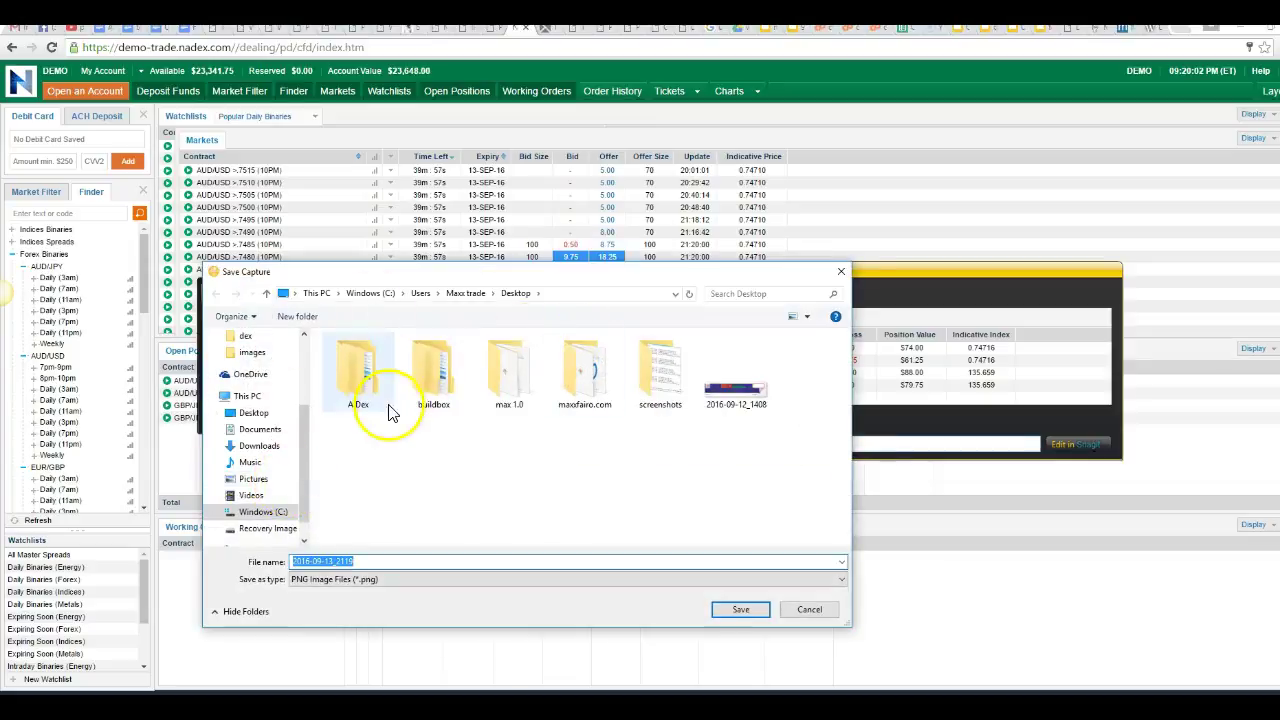
left_click(741, 612)
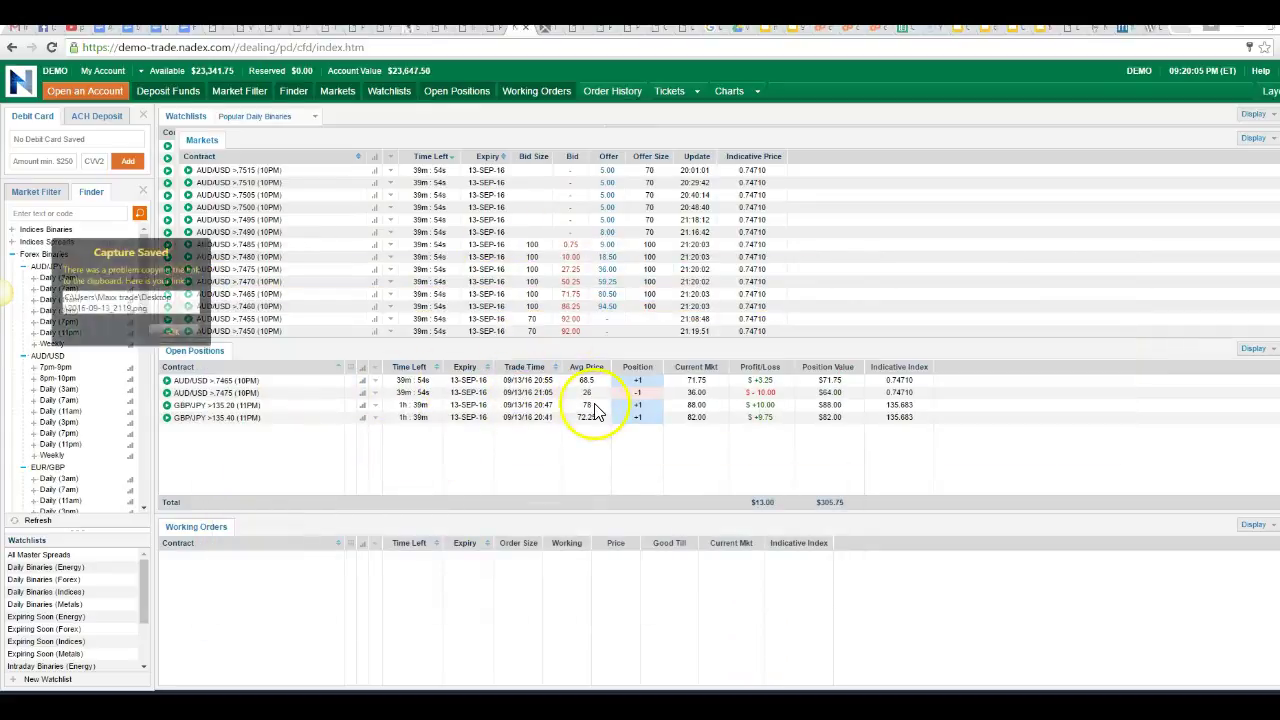
Open the DexSignals trader room, closing the private chat and the capture-saved notice.
left_click(571, 29)
left_click(535, 30)
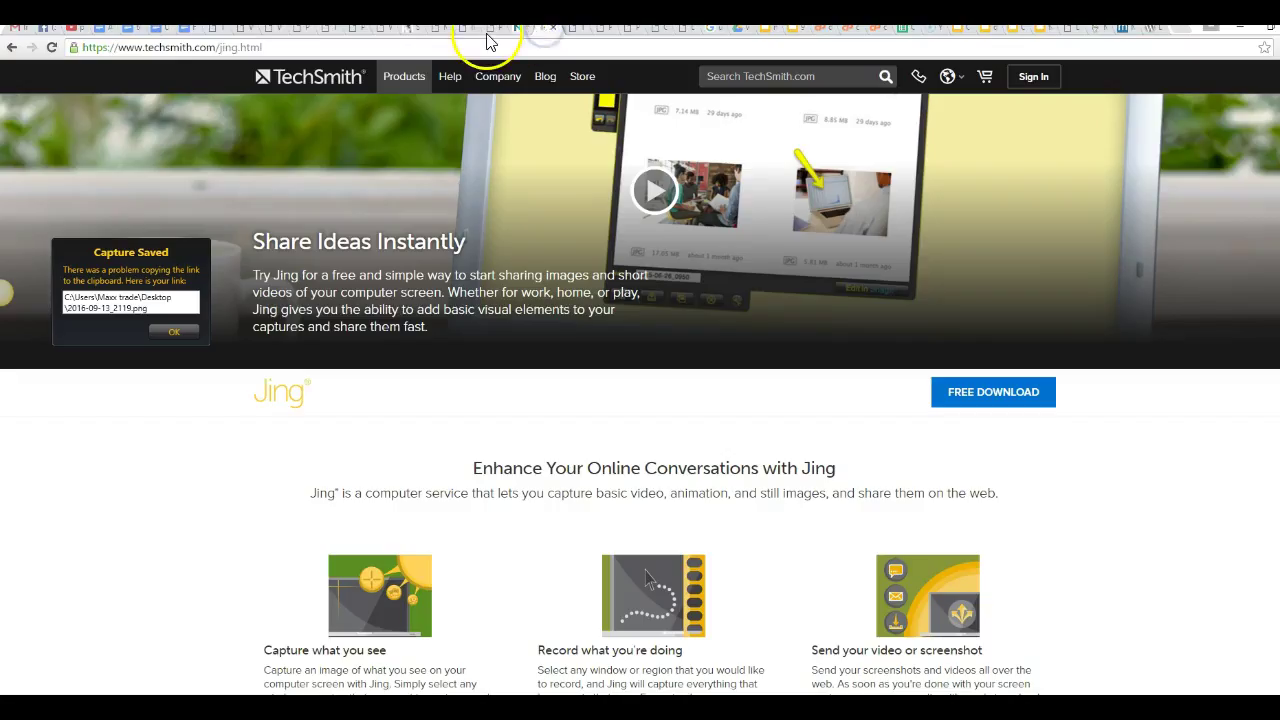
left_click(492, 30)
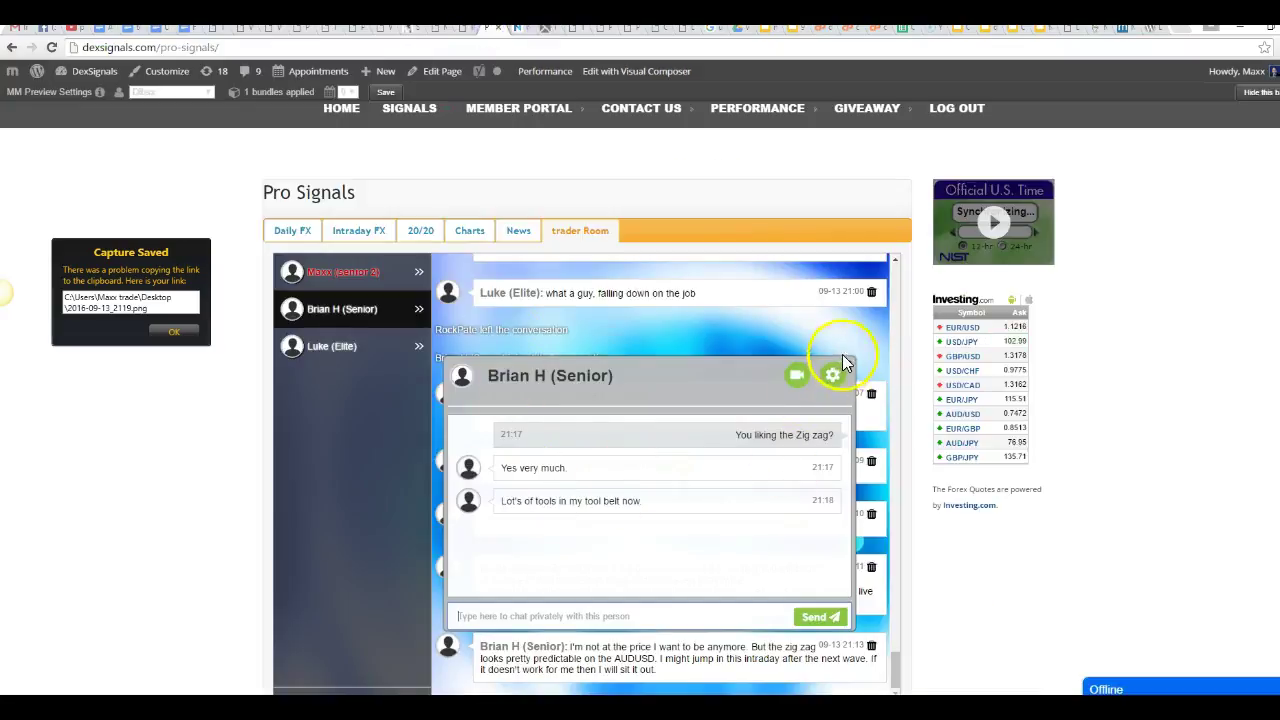
left_click(847, 372)
scroll(577, 514, "down", 2)
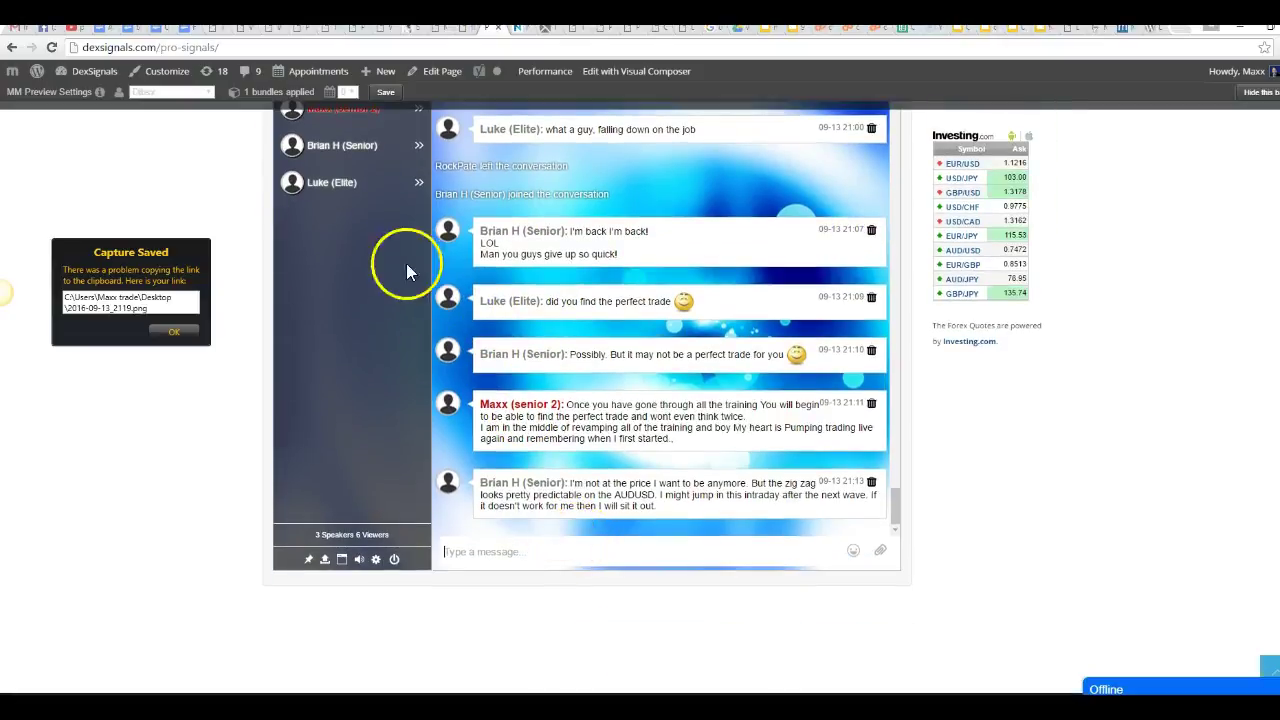
scroll(349, 466, "down", 1)
left_click(174, 332)
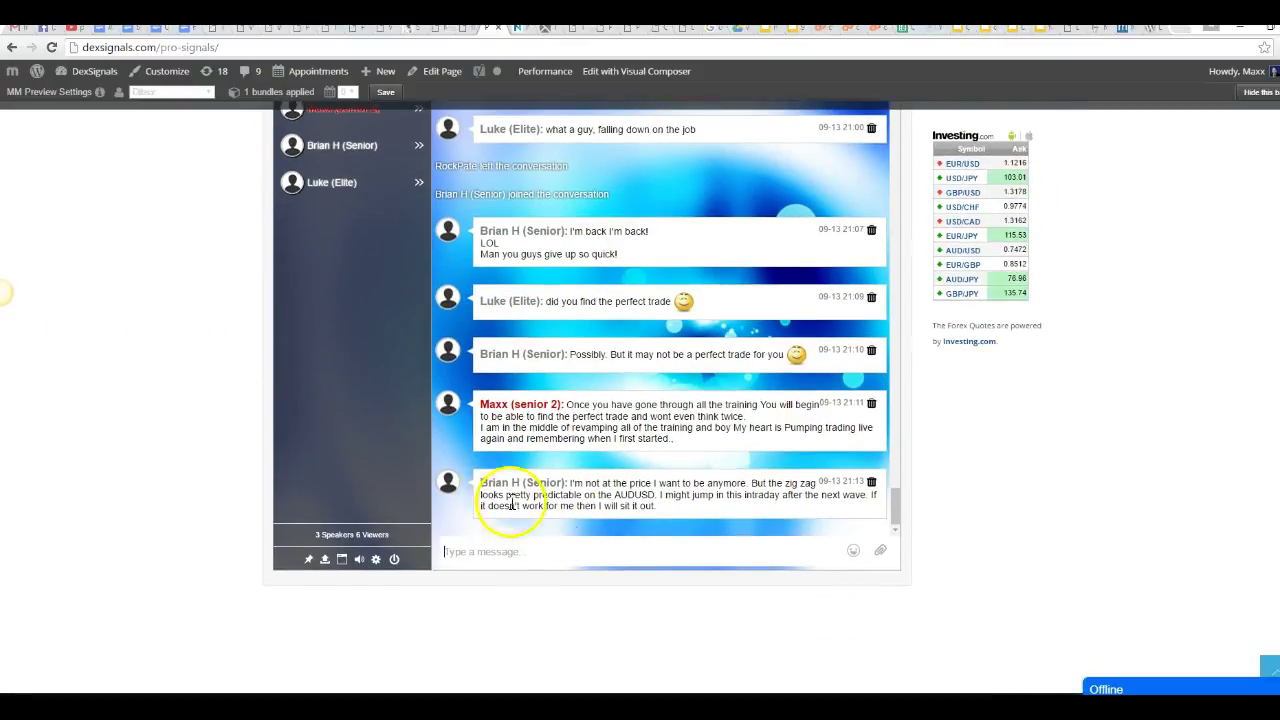
Upload Desktop\2016-09-13_2119 into the chat via the paperclip and view it full size.
left_click(810, 562)
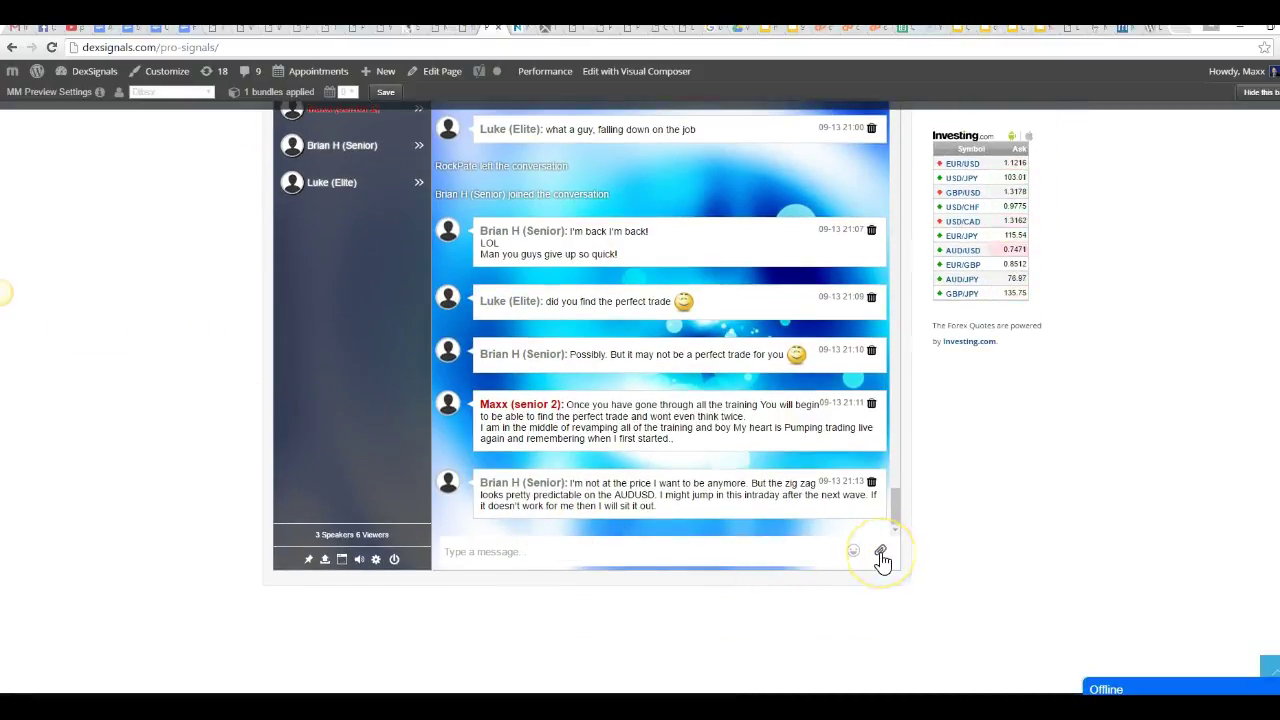
left_click(881, 553)
left_click(505, 348)
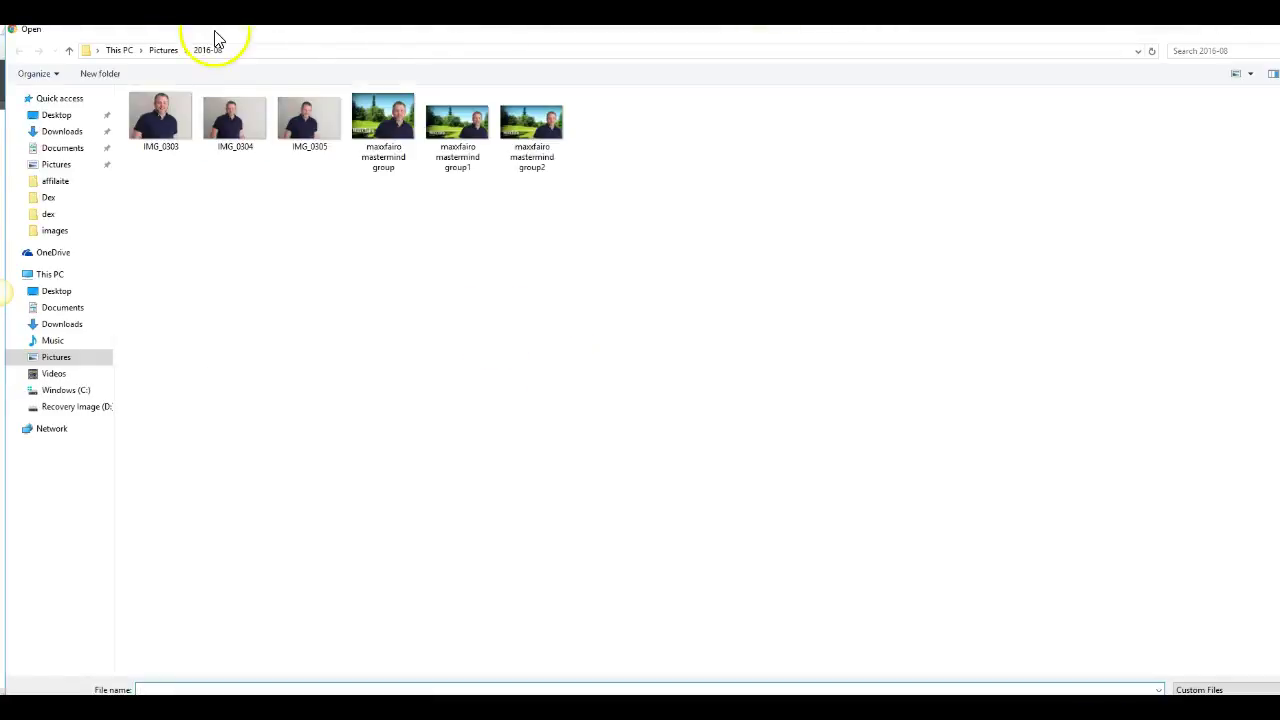
left_click(57, 115)
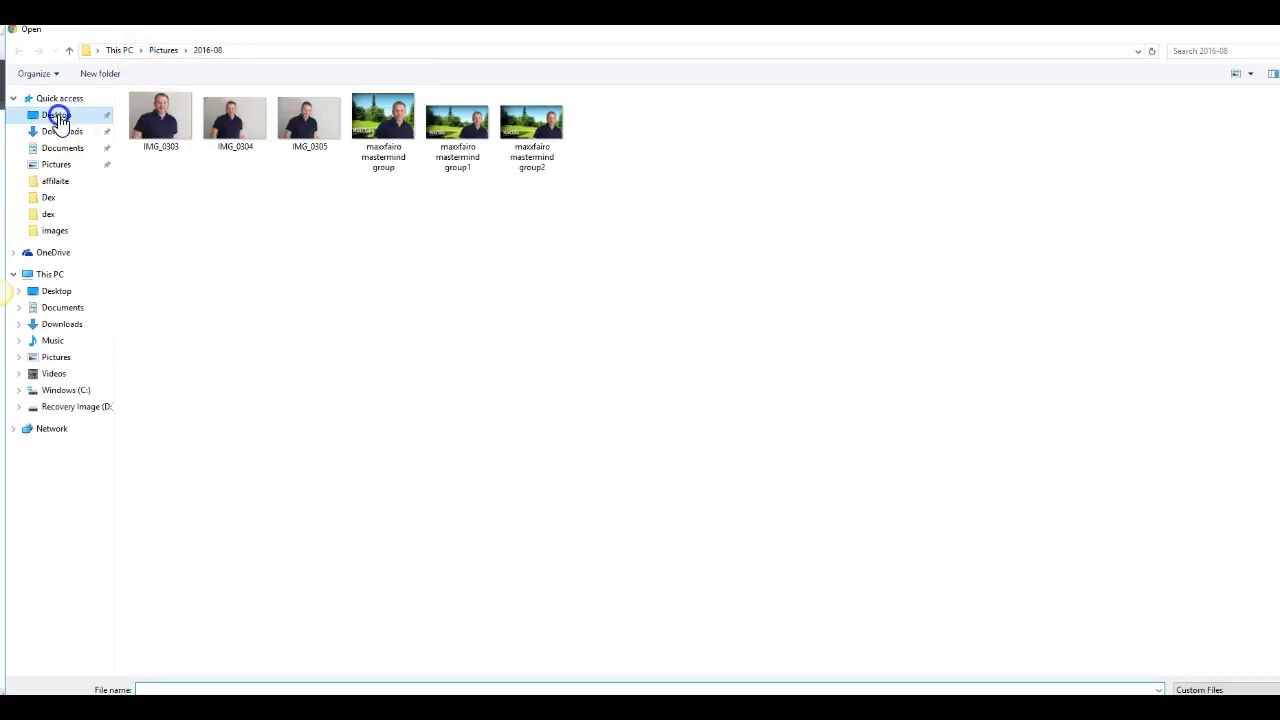
left_click(613, 165)
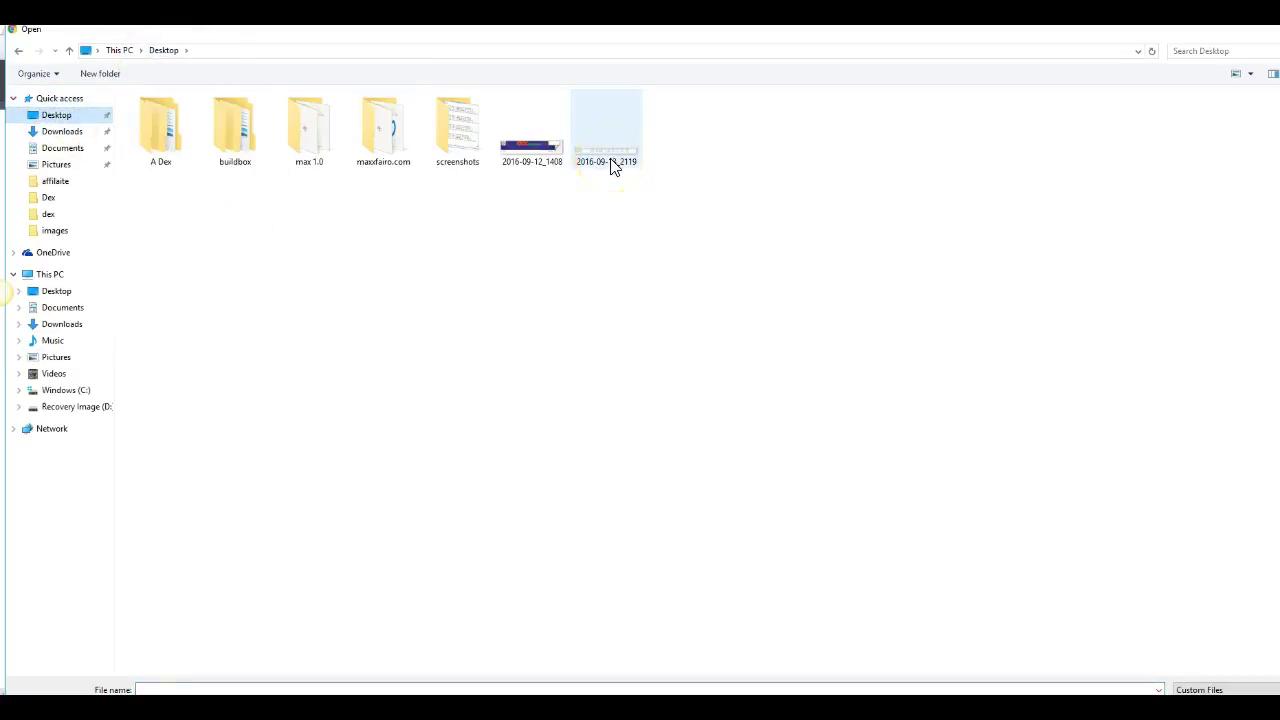
left_click(613, 165)
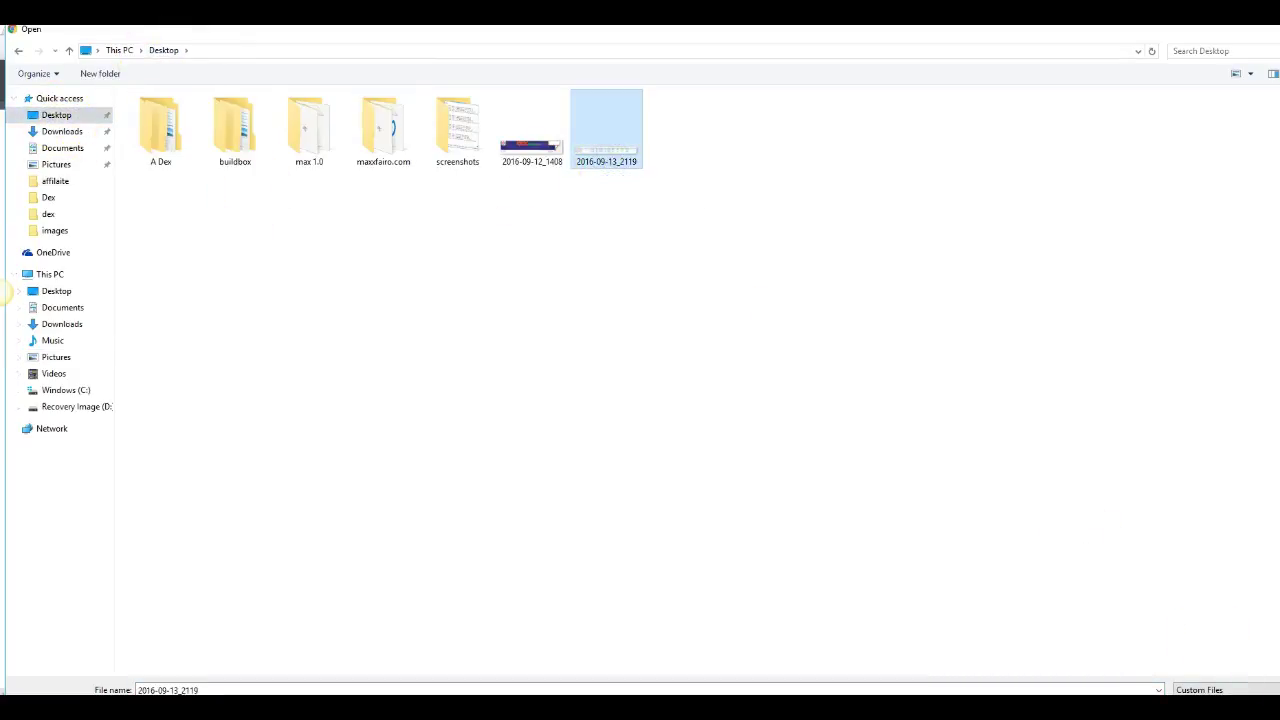
key("Return")
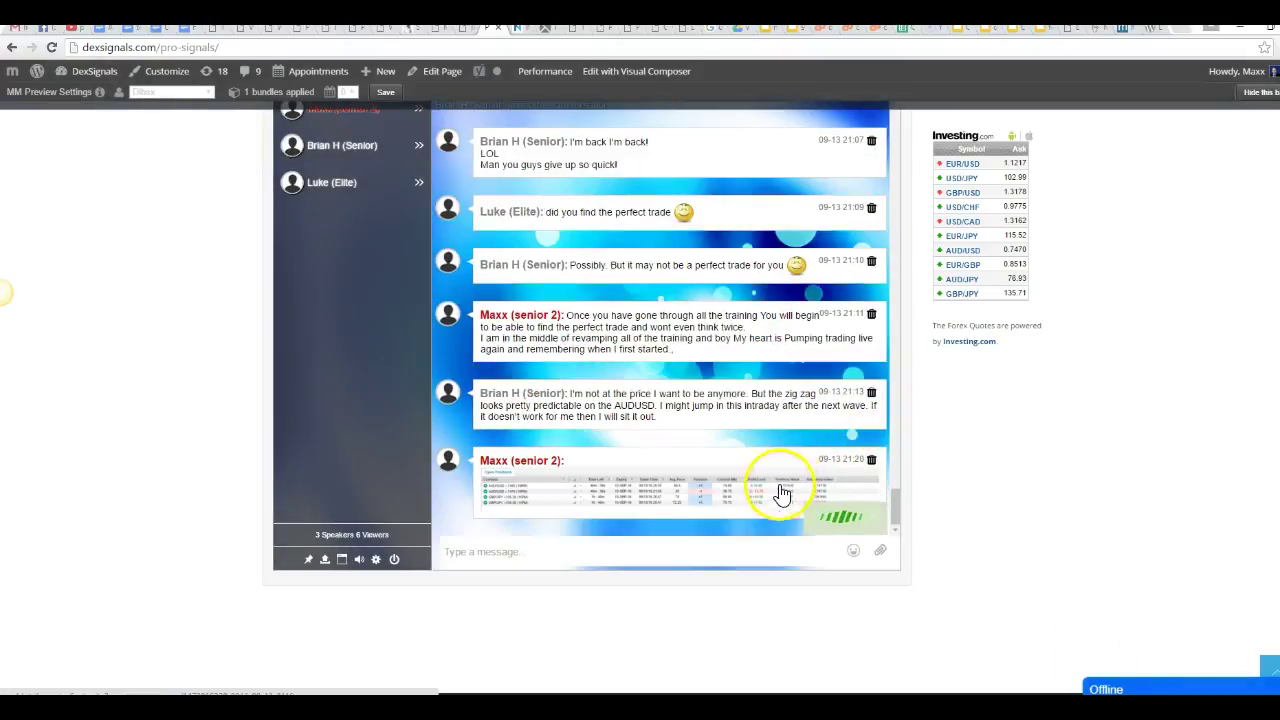
left_click(632, 481)
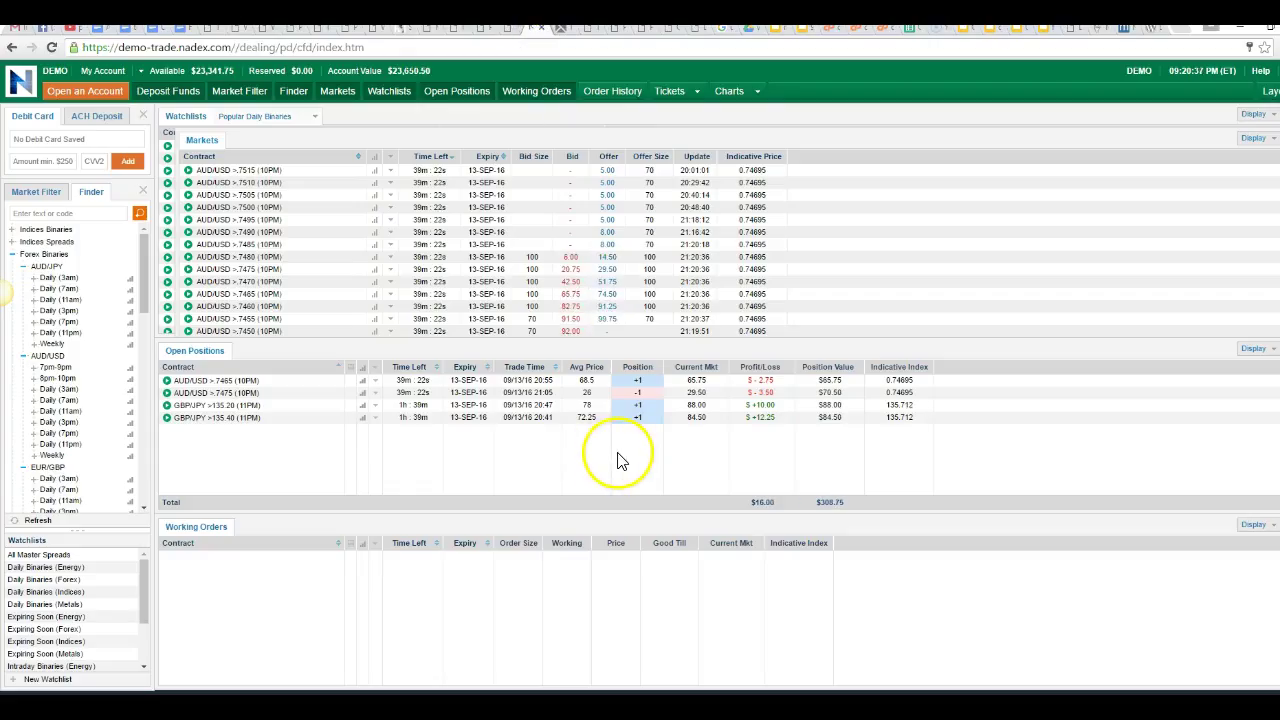
Back on Nadex, recapture the Open Positions panel and save it as 2016-09-13_2120.png on the Desktop.
left_click(507, 33)
left_click(531, 30)
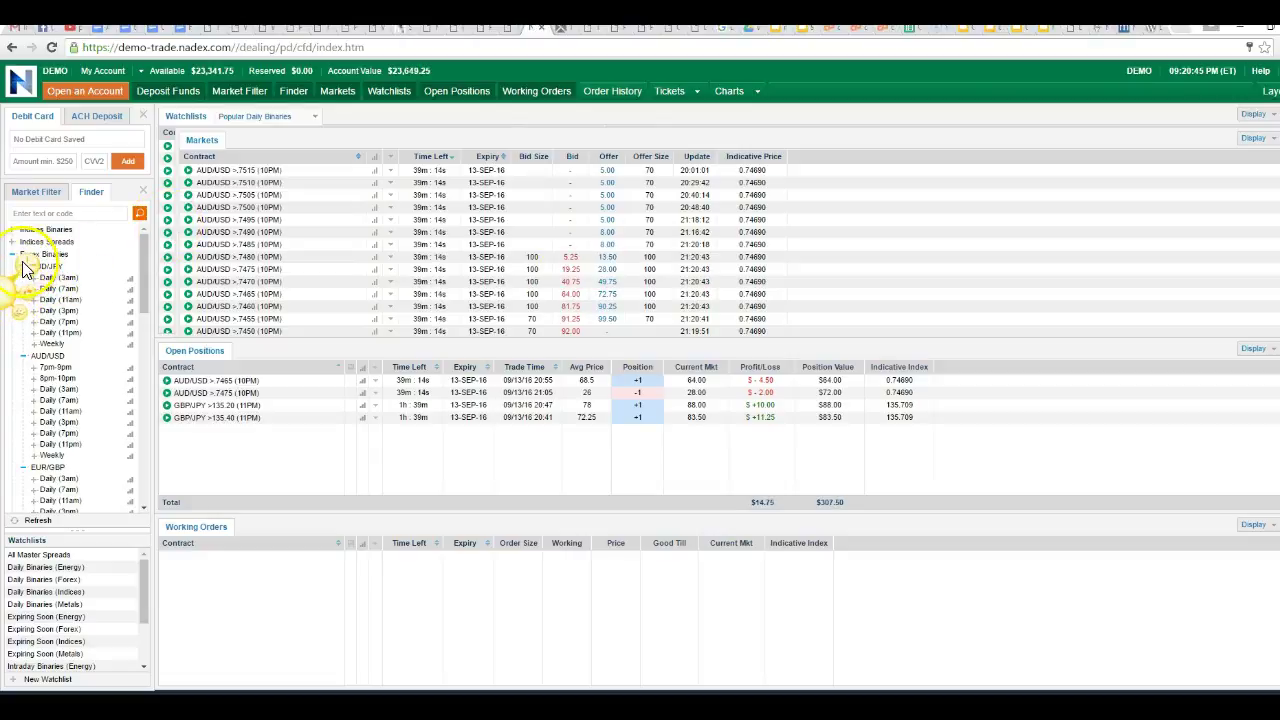
key("Print")
left_click_drag(160, 340, 1017, 438)
left_click(176, 464)
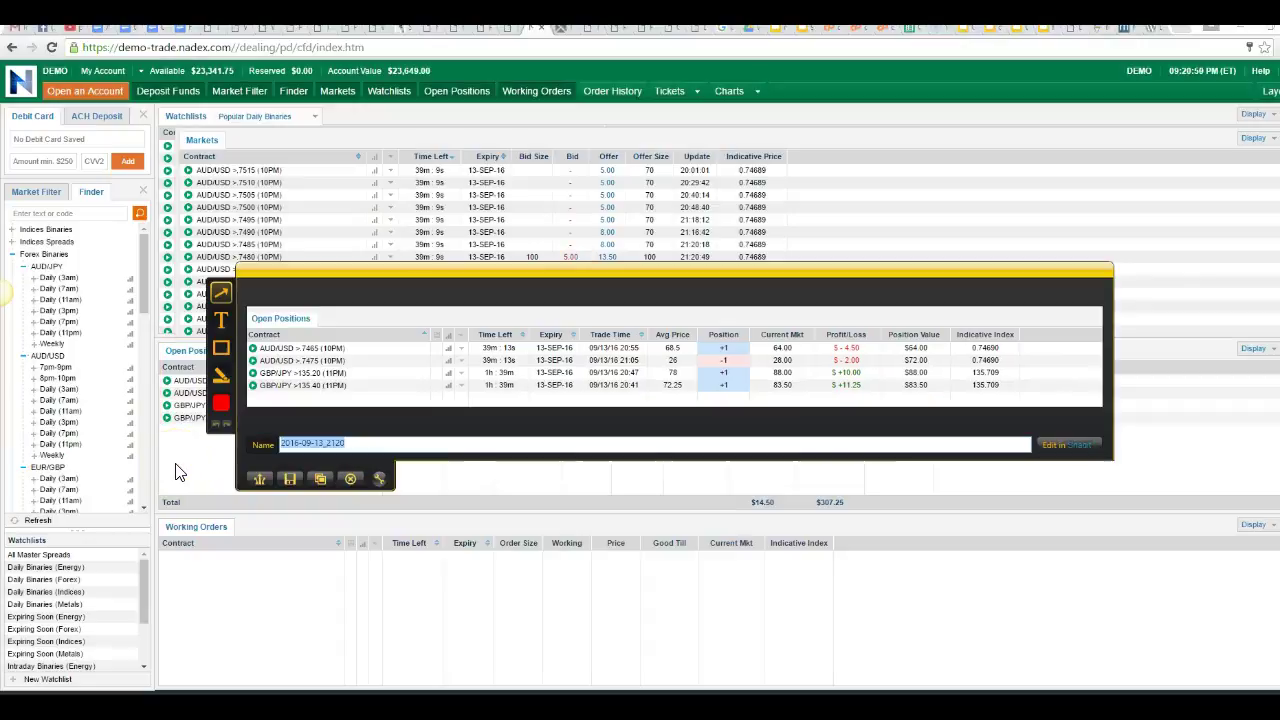
left_click(290, 478)
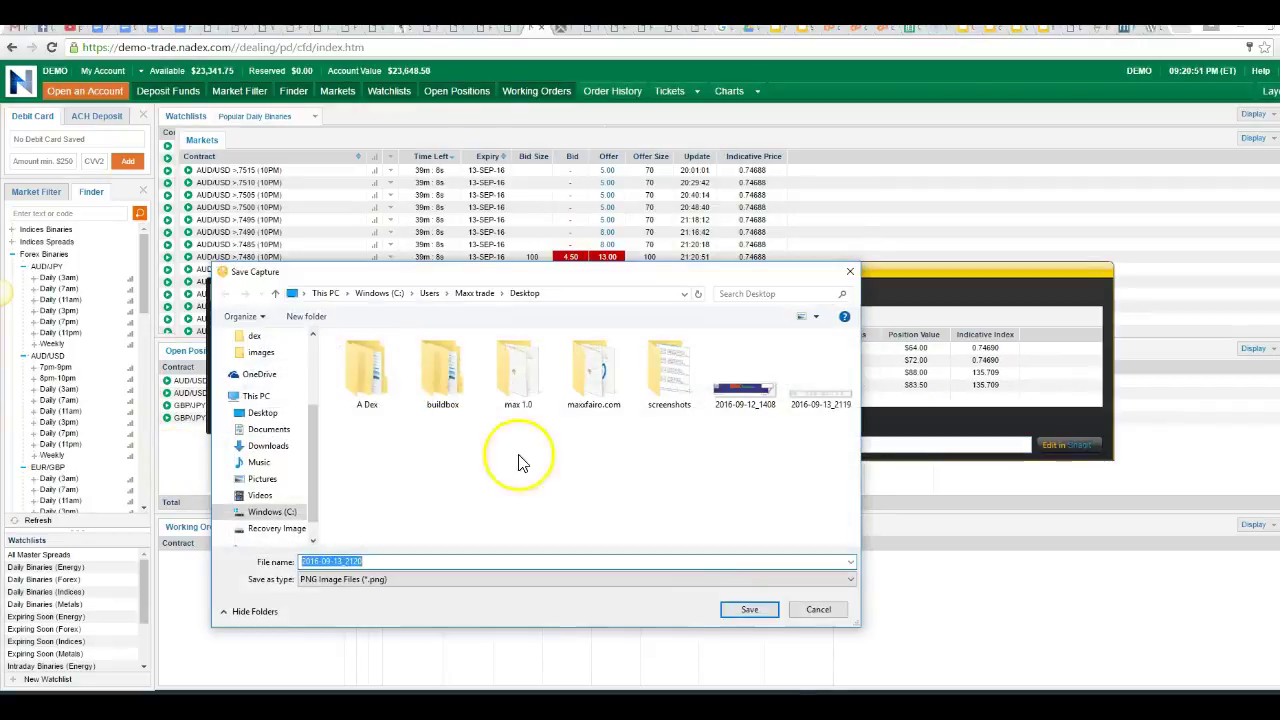
left_click(752, 614)
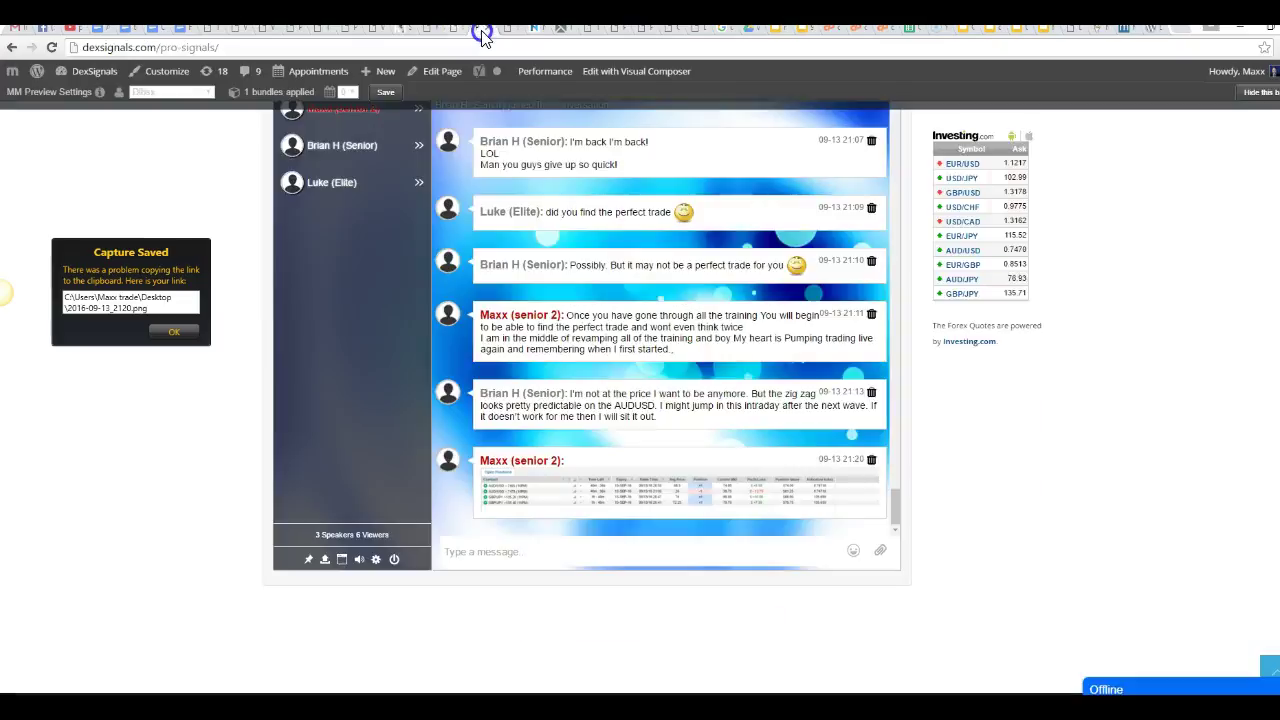
Start a chat file upload, then cancel it and close the attachment popup without posting.
left_click(884, 554)
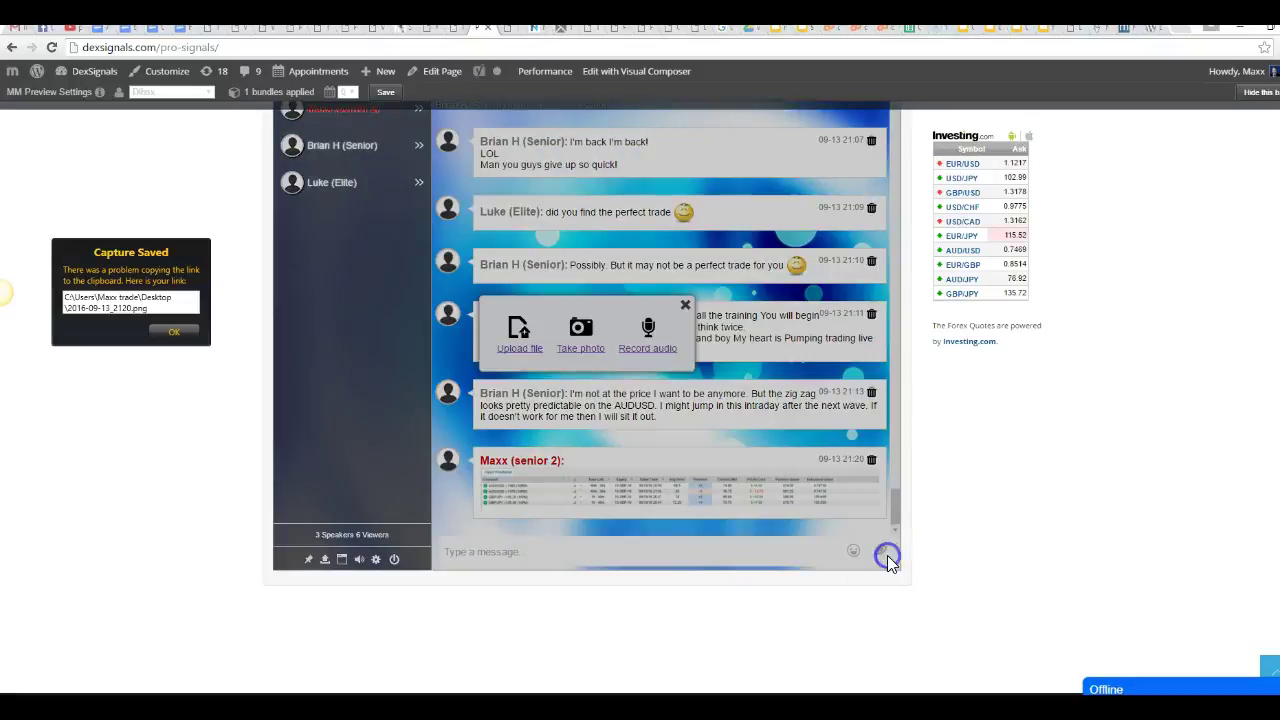
left_click(520, 348)
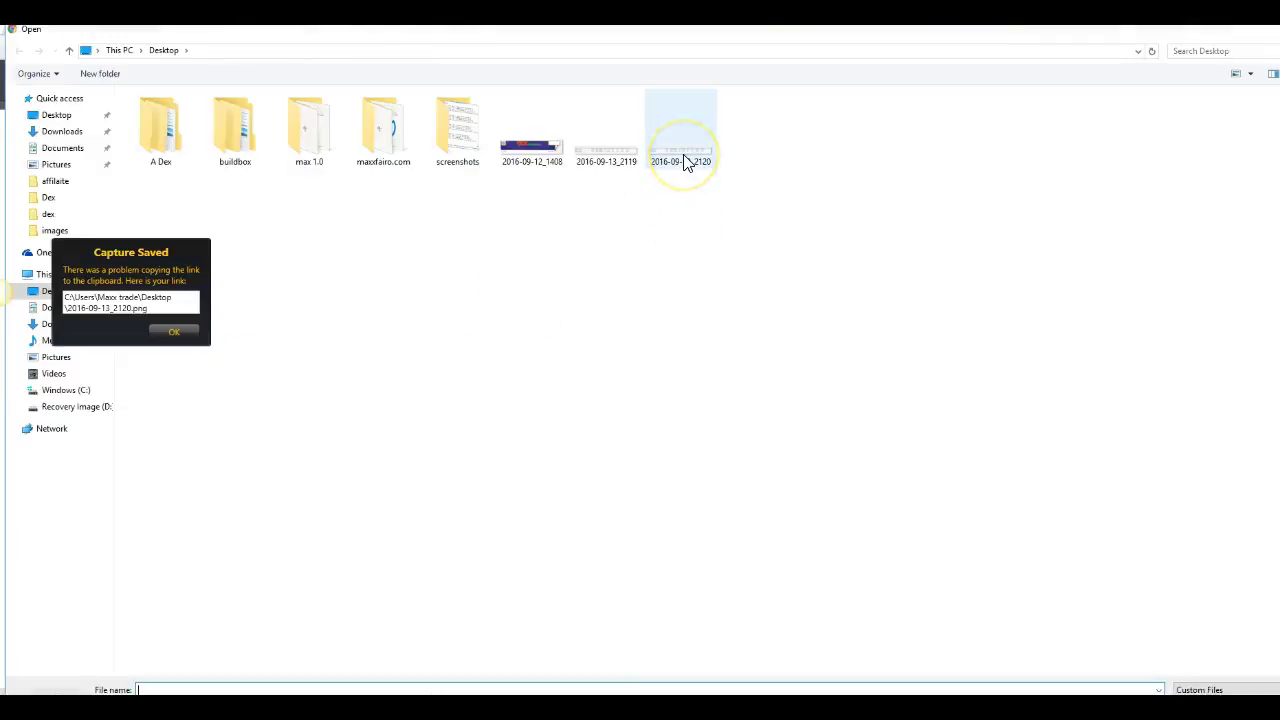
key("Escape")
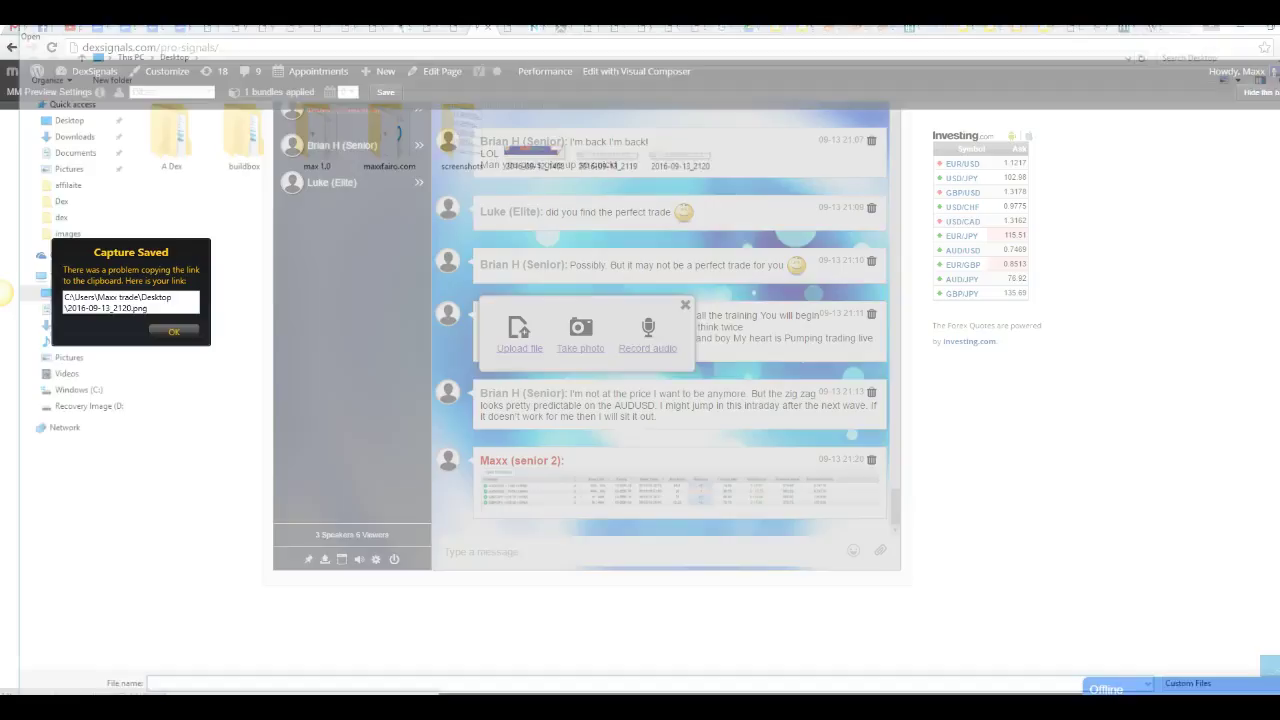
left_click(683, 307)
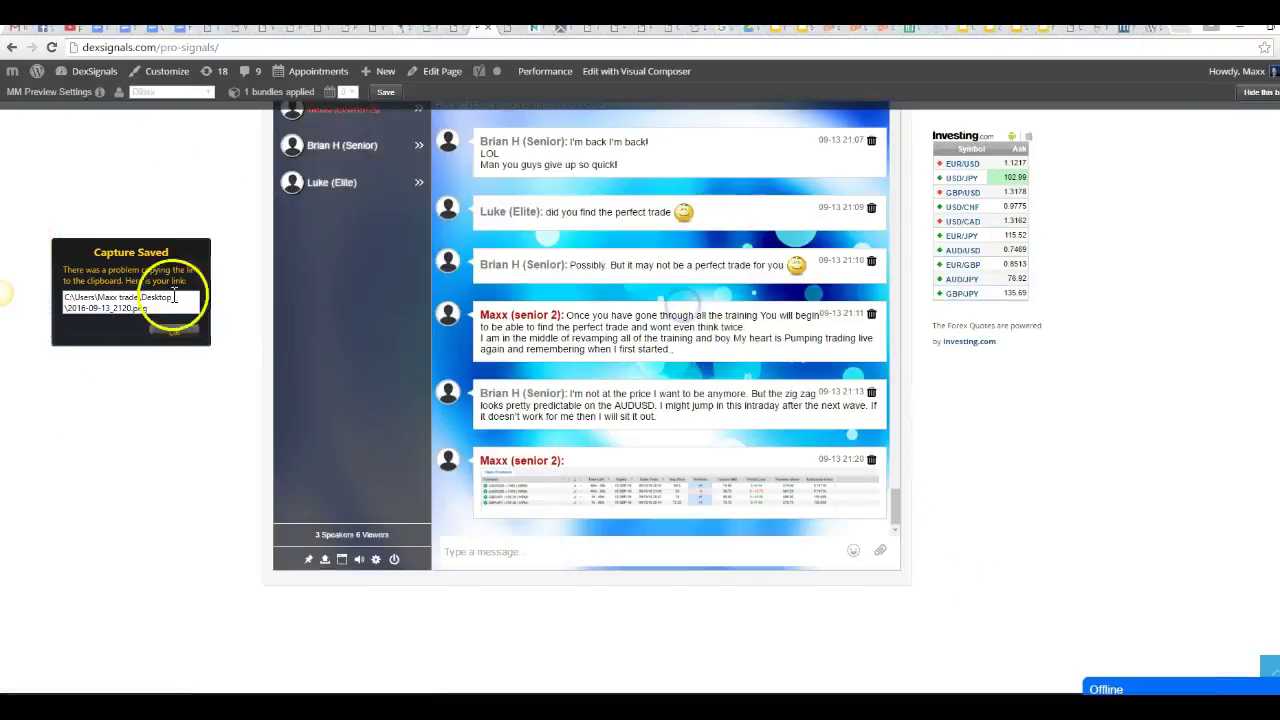
scroll(330, 420, "up", 3)
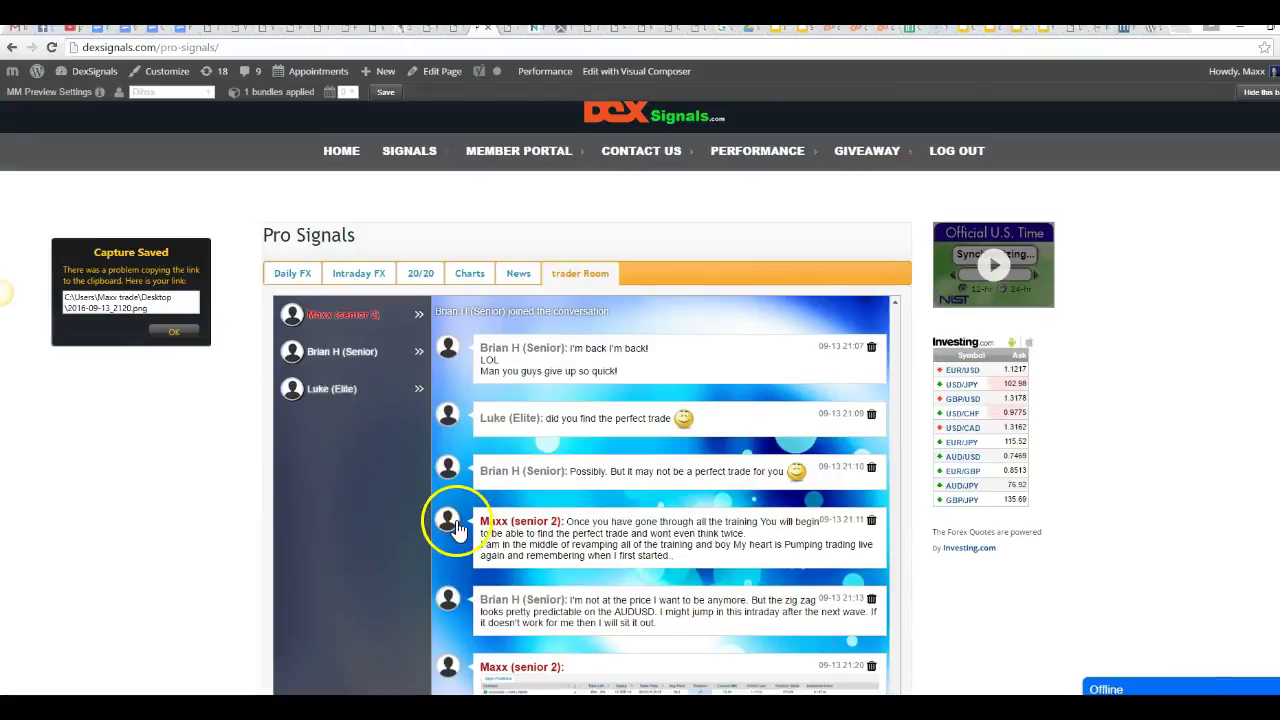
scroll(595, 565, "down", 1)
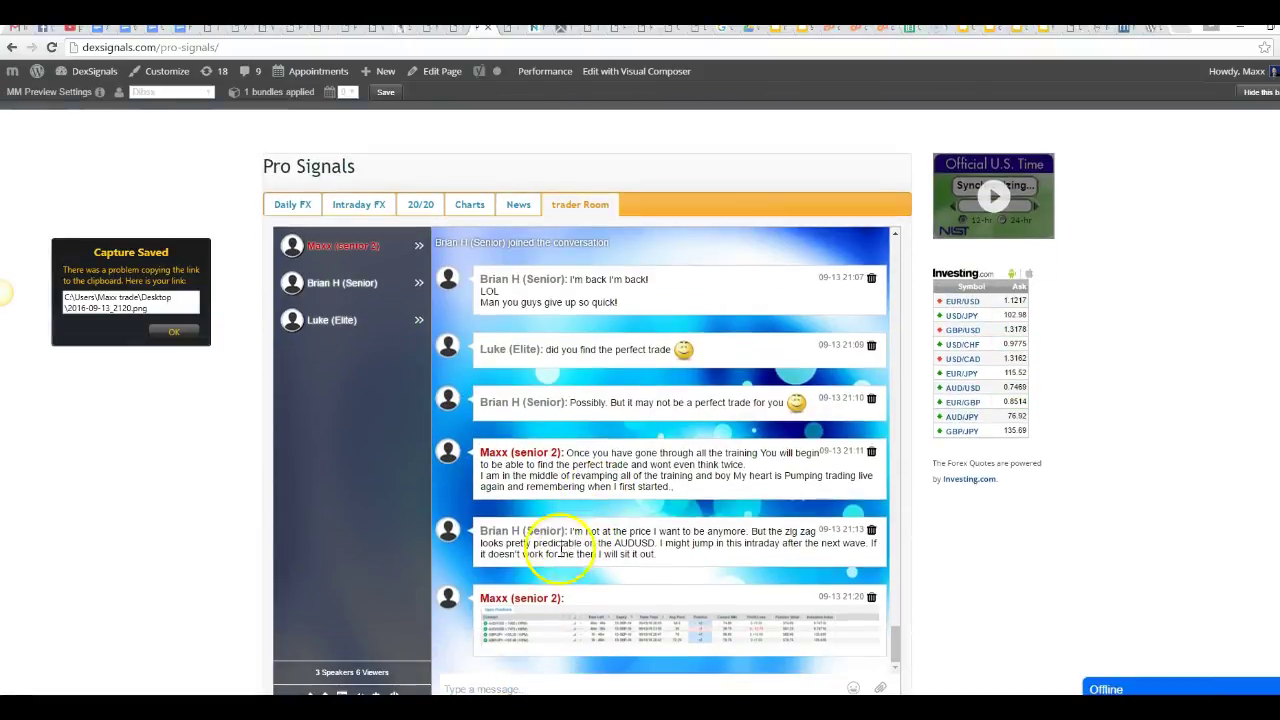